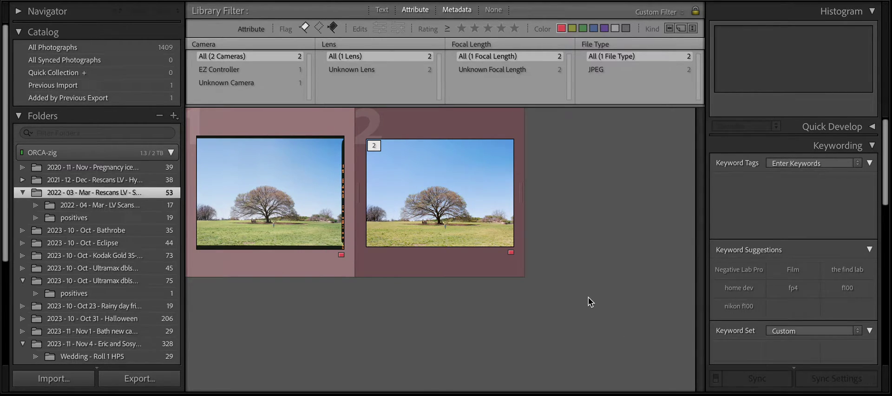
# - Hide the side panels and select the second tree scan, the one with the black film border
pyautogui.press('Tab')
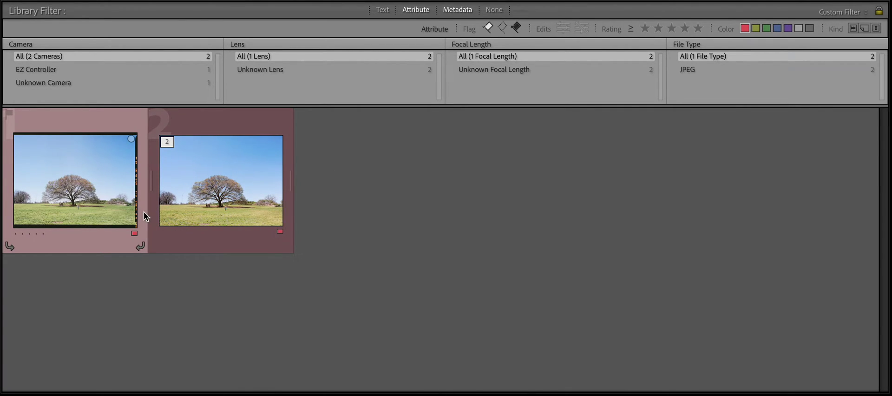
pyautogui.click(246, 212)
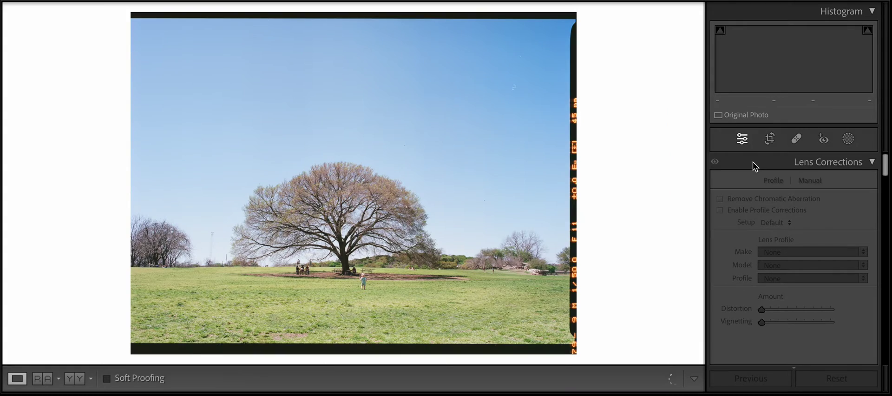
# - Turn on Spot Removal with Visualize Spots, tune the map's sensitivity, and set brush size 68
pyautogui.click(796, 139)
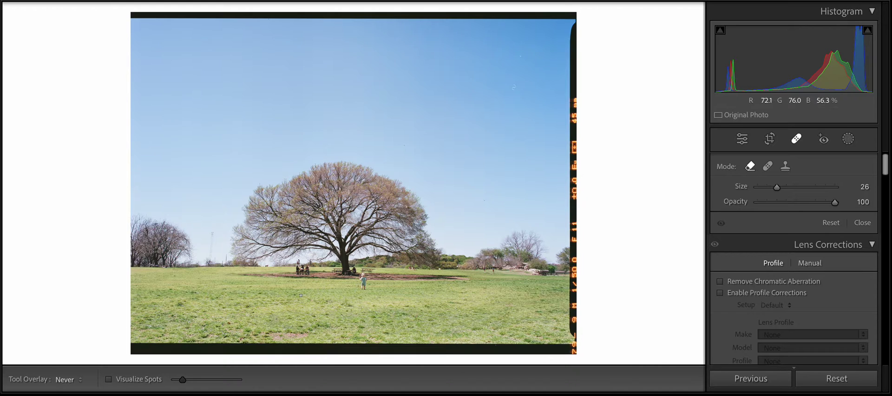
pyautogui.click(110, 380)
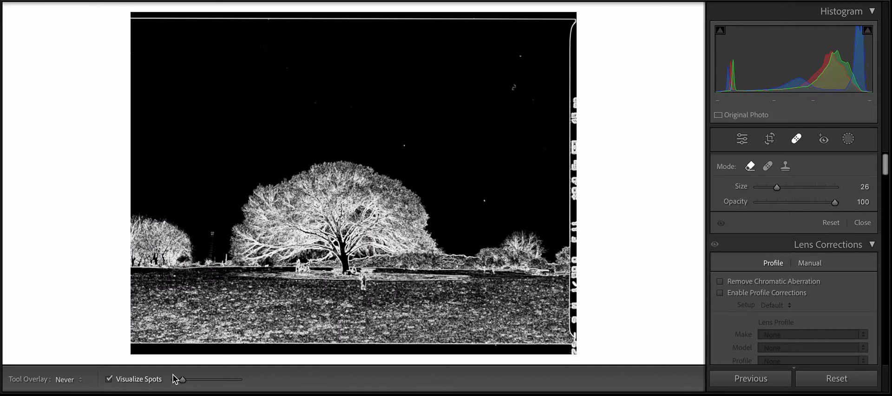
pyautogui.moveTo(183, 379)
pyautogui.mouseDown()
pyautogui.moveTo(225, 380)
pyautogui.moveTo(188, 380)
pyautogui.mouseUp()
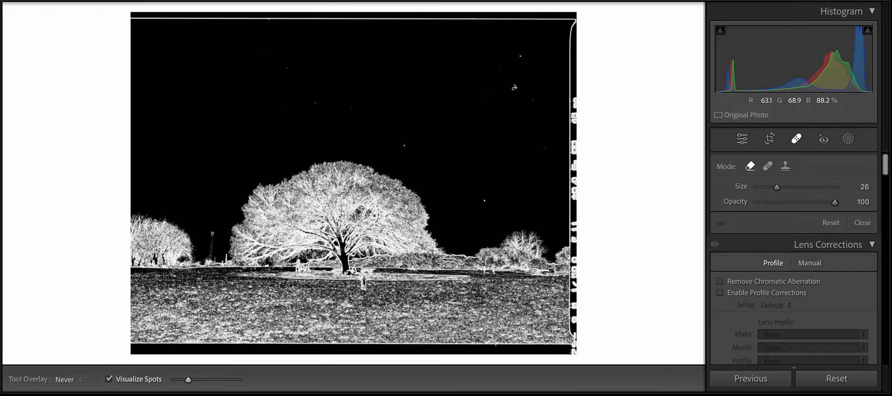
pyautogui.scroll(10, 515, 88)
pyautogui.scroll(-2, 519, 59)
# - Heal seven dust specks across the sky, including three in the upper sky
pyautogui.click(547, 149)
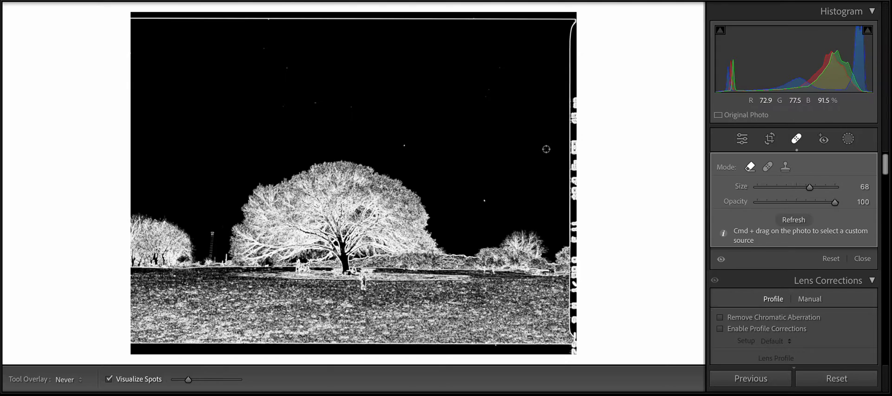
pyautogui.click(404, 146)
pyautogui.click(351, 107)
pyautogui.click(313, 106)
pyautogui.click(486, 99)
pyautogui.click(490, 90)
pyautogui.click(502, 70)
# - Leave Spot Removal and check the sky and the people under the tree at 1:1
pyautogui.press('q')
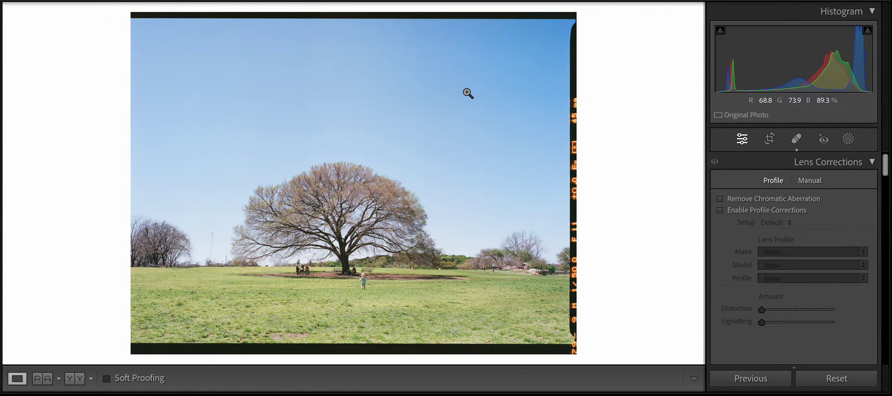
pyautogui.click(221, 113)
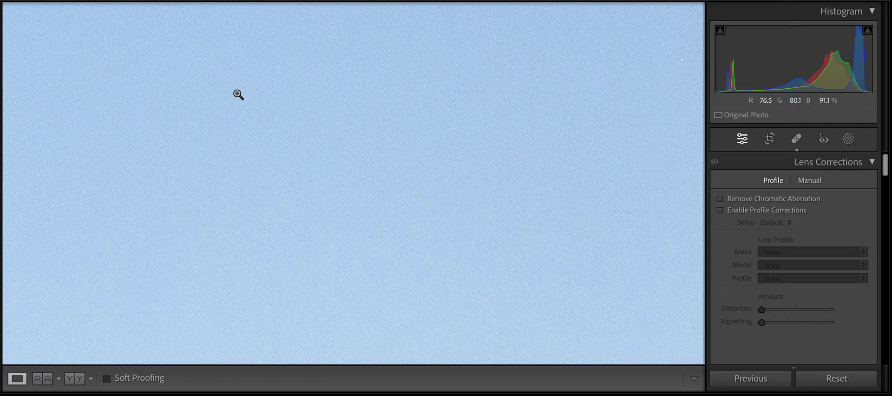
pyautogui.click(238, 94)
pyautogui.click(407, 273)
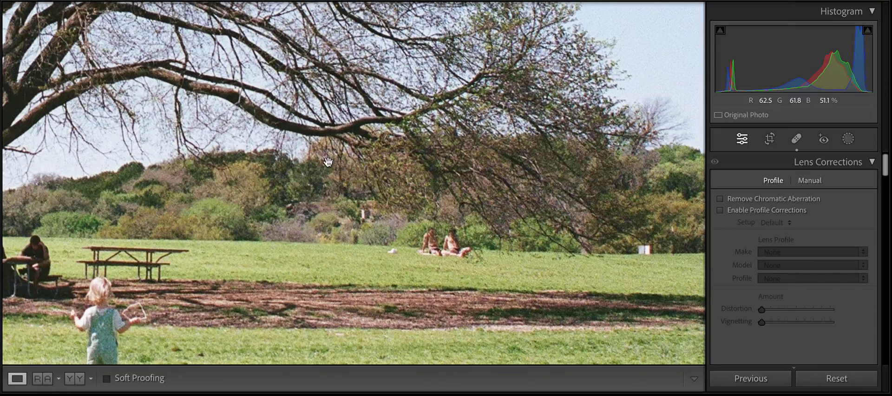
pyautogui.click(328, 158)
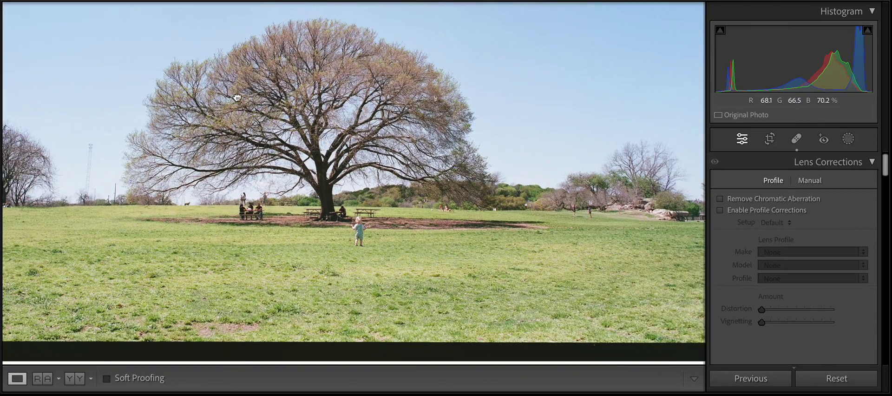
# - Pan across the upper sky and the area above the treetop, then return to the whole frame
pyautogui.moveTo(237, 98); pyautogui.dragTo(338, 315)
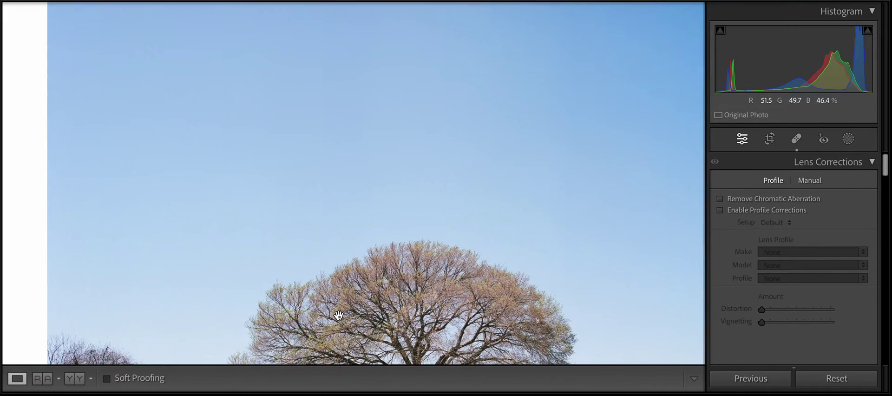
pyautogui.click(405, 95)
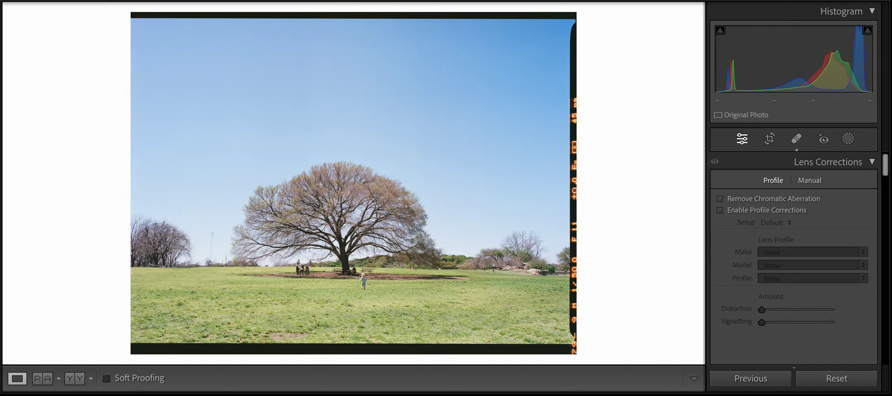
pyautogui.click(428, 121)
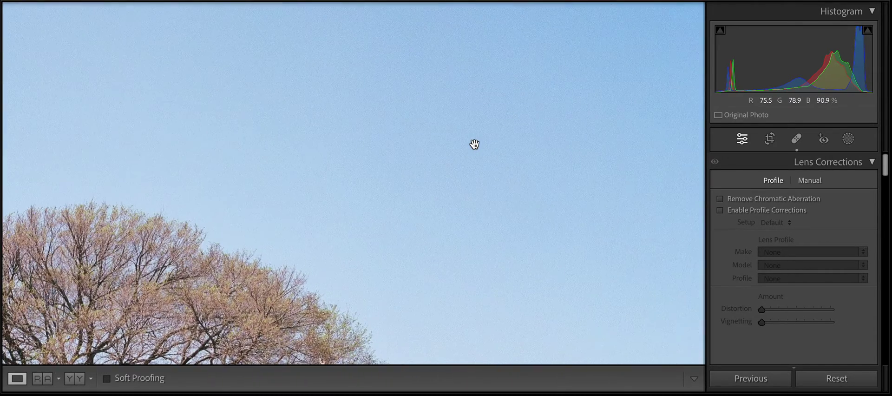
pyautogui.click(474, 144)
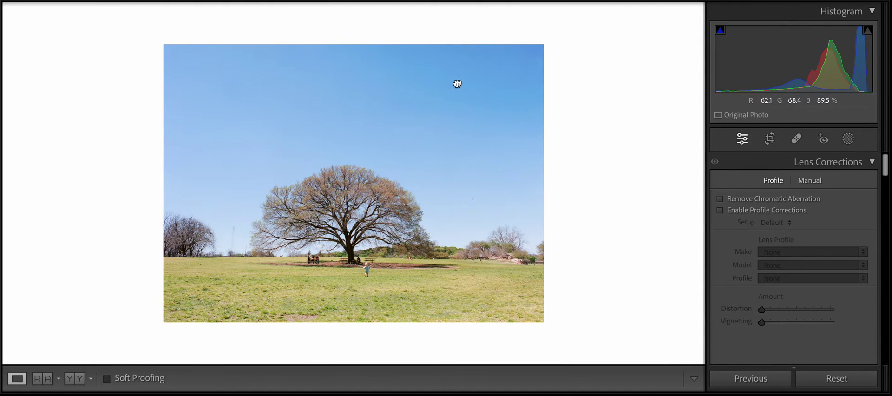
# - Check the borderless scan's spot map, then zoom and pan the sky and trees in colour
pyautogui.press('q')
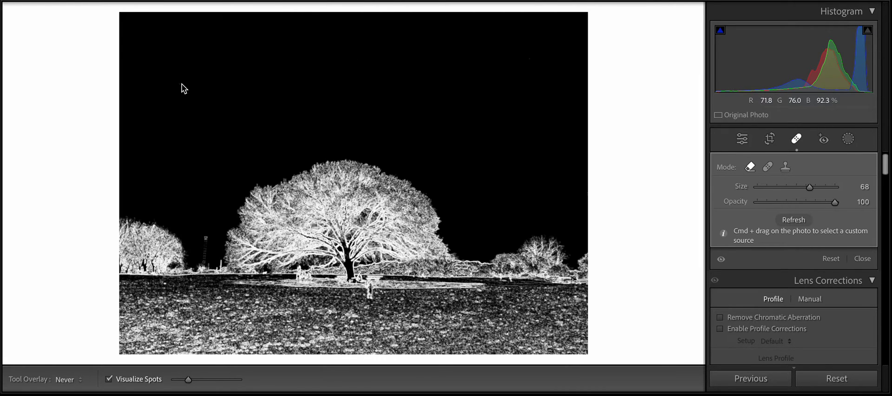
pyautogui.press('q')
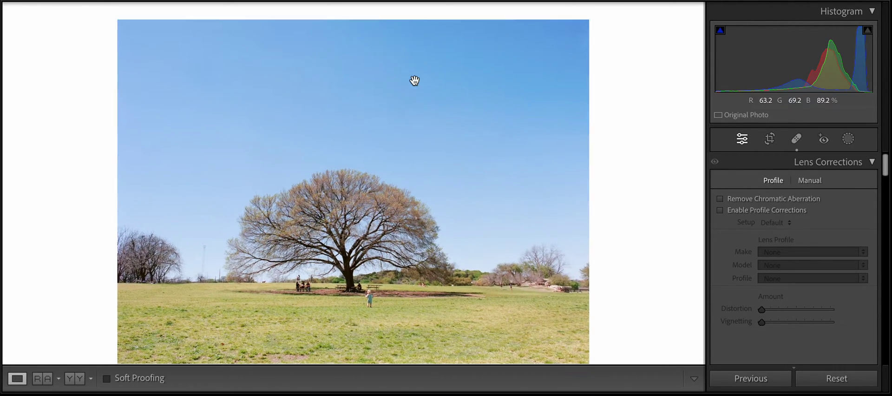
pyautogui.click(414, 82)
pyautogui.click(415, 81)
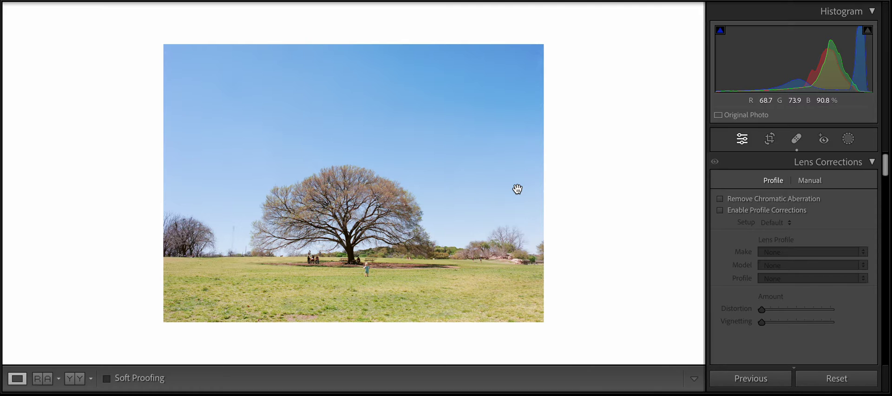
pyautogui.moveTo(469, 229); pyautogui.dragTo(515, 214)
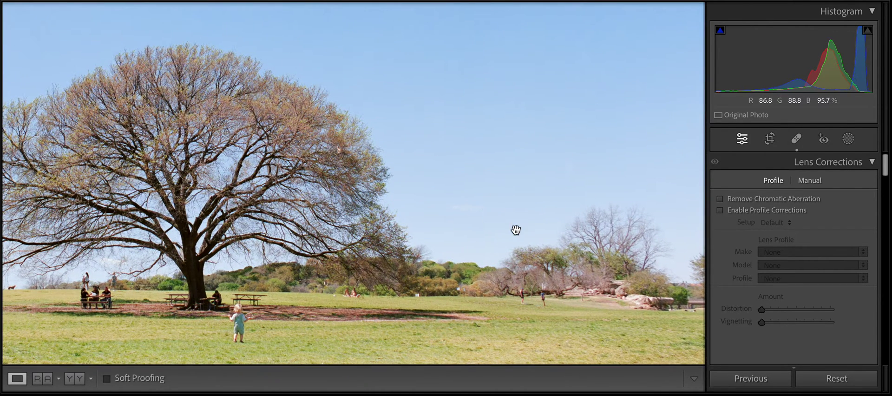
pyautogui.moveTo(474, 242); pyautogui.dragTo(500, 213)
# - Reopen Spot Removal with brush size 23, then return to the full colour photo
pyautogui.press('q')
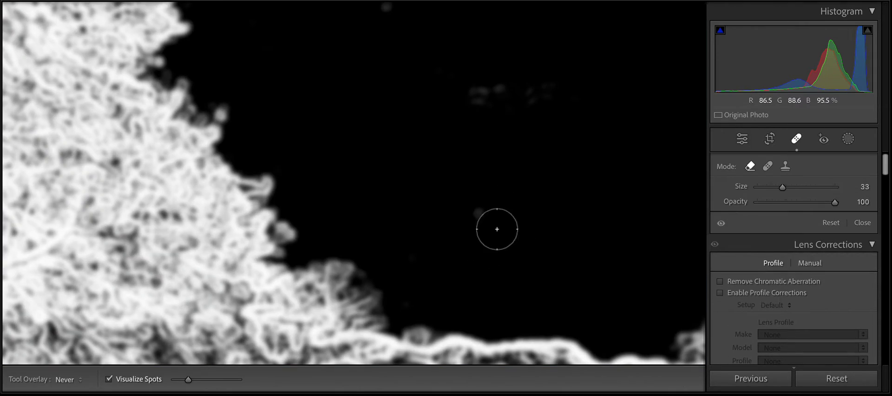
pyautogui.scroll(4, 497, 228)
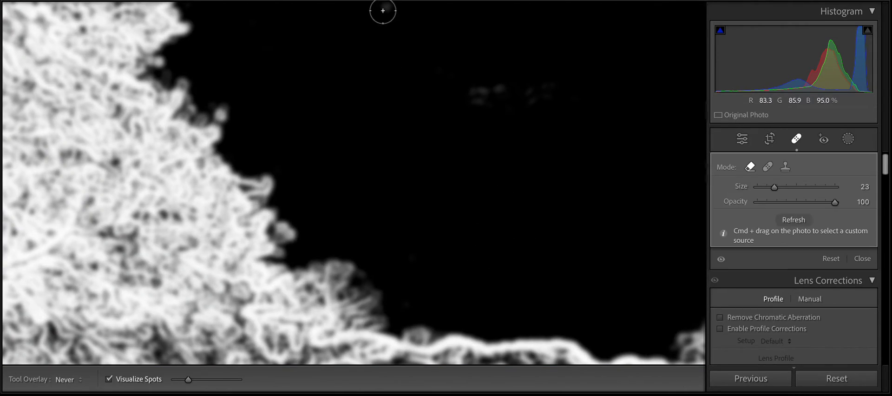
pyautogui.press('q')
pyautogui.click(585, 235)
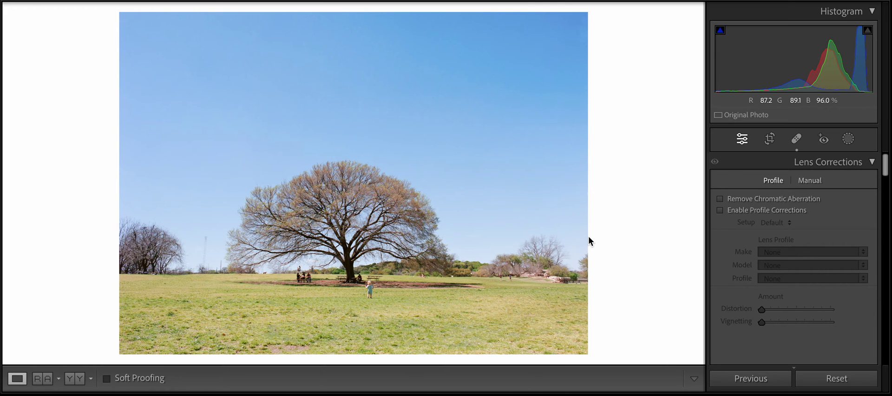
# - Move to the black-bordered scan of the tree in the filmstrip
pyautogui.press('Right')
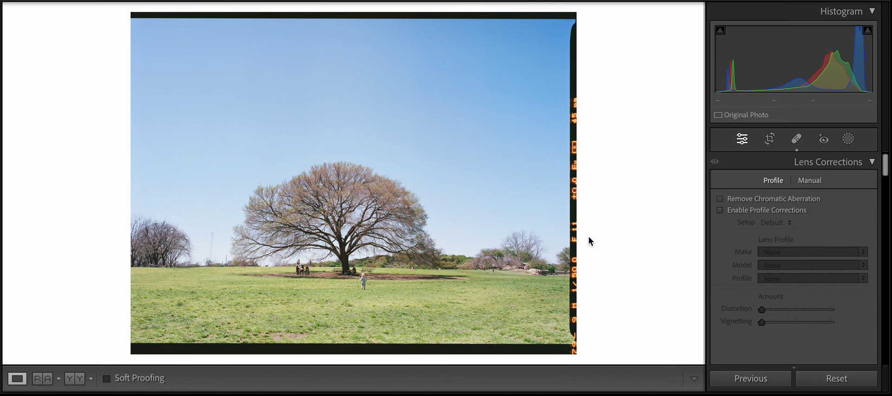